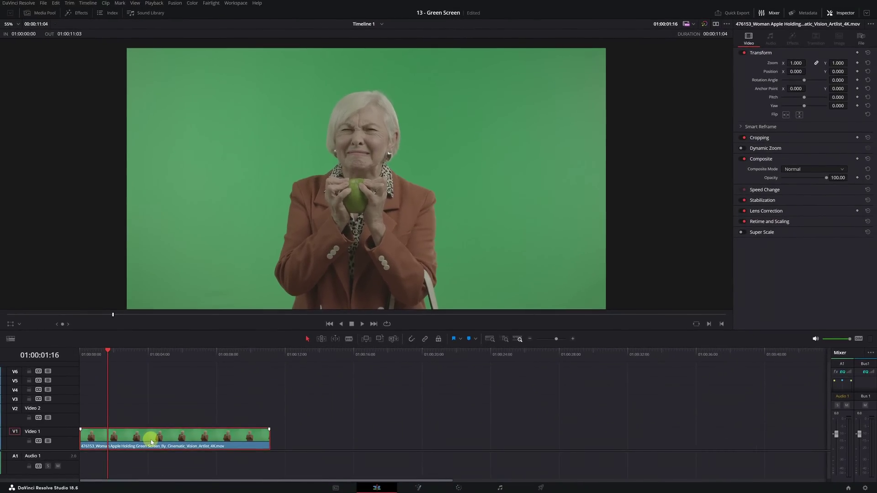
# On the Color page, pull in the Custom curve's black and white points to brighten the clip.
pyautogui.click(458, 488)
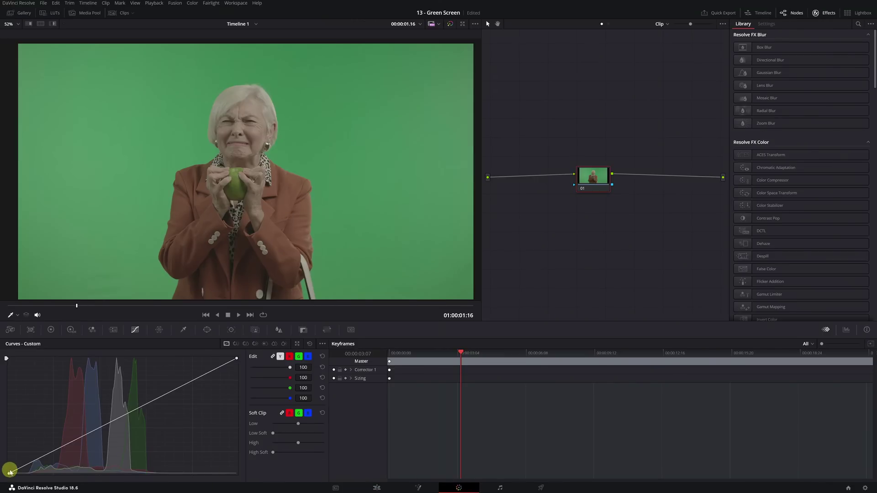
pyautogui.moveTo(10, 472); pyautogui.dragTo(27, 473)
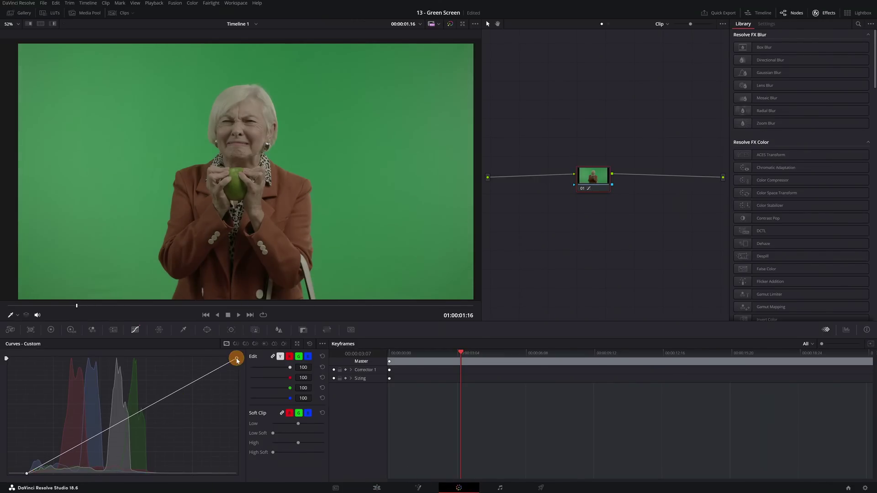
pyautogui.moveTo(236, 359); pyautogui.dragTo(177, 359)
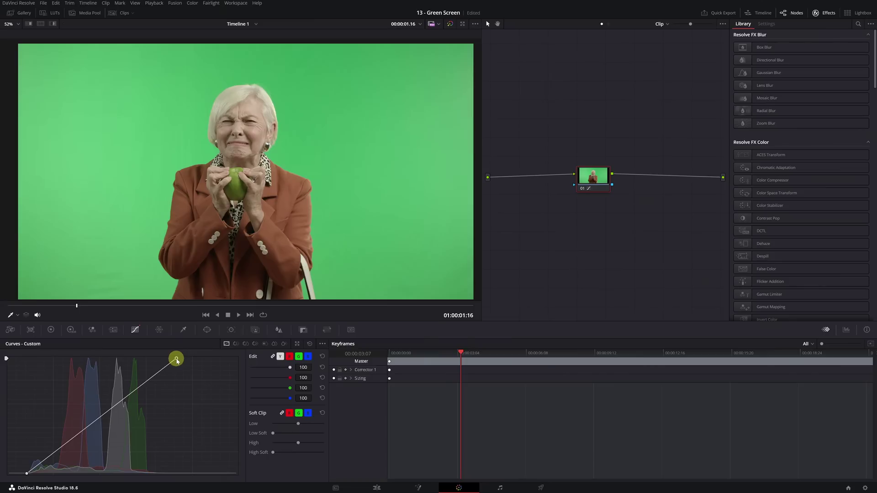
# Boost green saturation to 1.90 on a Hue vs Sat curve, then bypass-compare with the original.
pyautogui.click(247, 344)
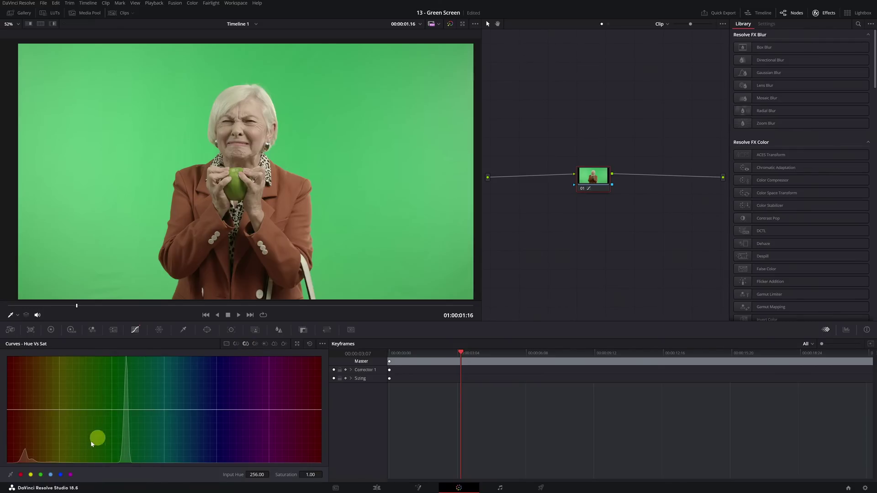
pyautogui.click(41, 474)
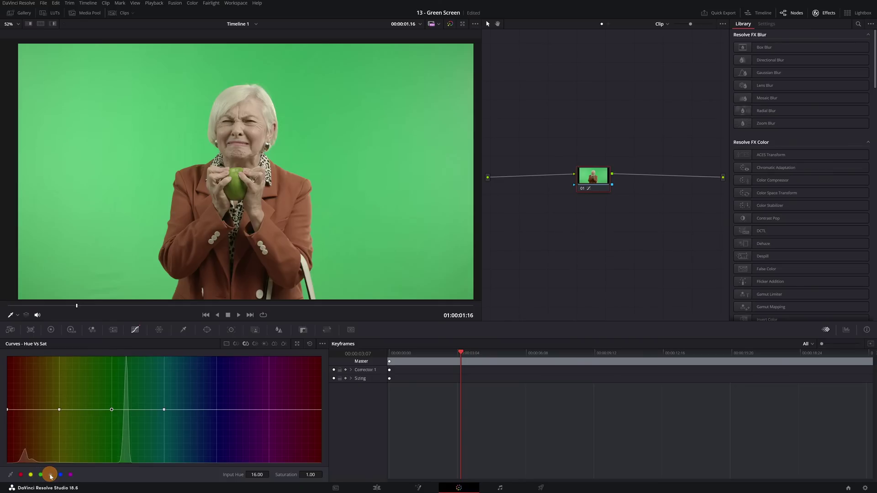
pyautogui.click(50, 476)
pyautogui.moveTo(112, 411)
pyautogui.mouseDown()
pyautogui.moveTo(127, 411)
pyautogui.moveTo(127, 358)
pyautogui.mouseUp()
pyautogui.moveTo(126, 358); pyautogui.dragTo(127, 363)
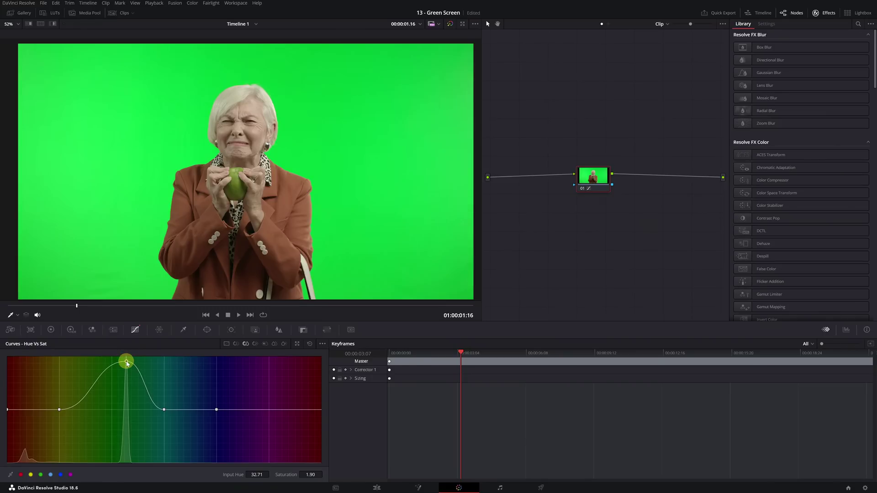
pyautogui.click(449, 24)
pyautogui.click(449, 24)
# On the Edit page, convert the V1 green-screen clip into Fusion Clip 2.
pyautogui.click(375, 488)
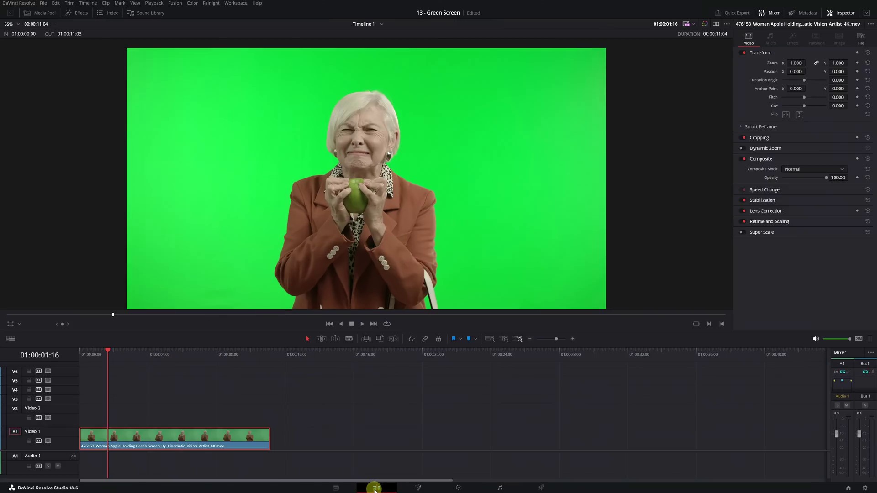
pyautogui.rightClick(156, 435)
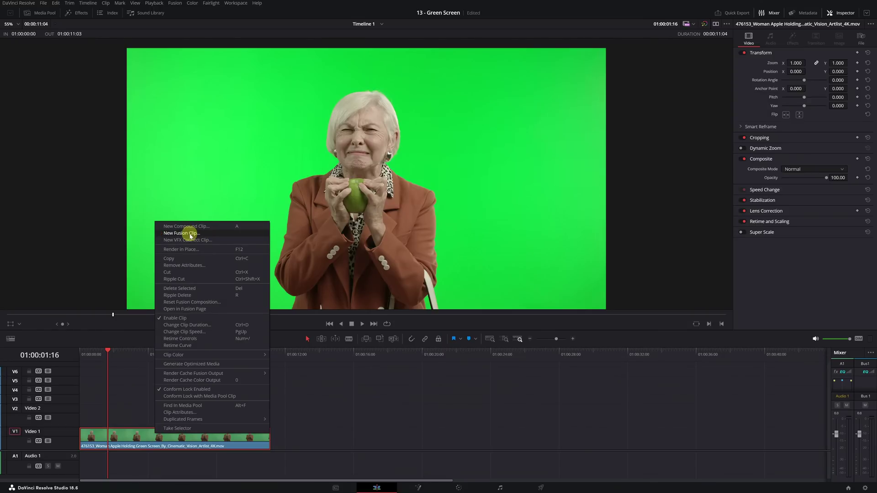
pyautogui.click(190, 234)
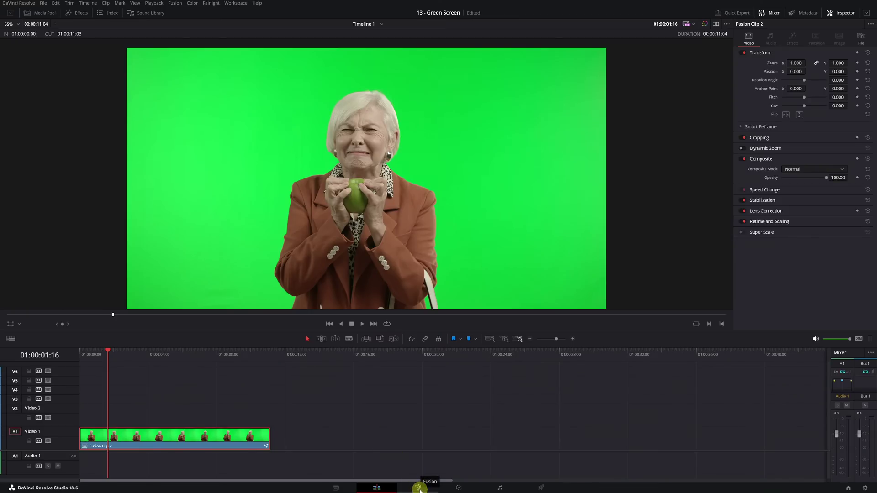
# On the Fusion page, insert a Delta Keyer node between MediaIn1 and MediaOut1 using Shift+Space search.
pyautogui.click(420, 488)
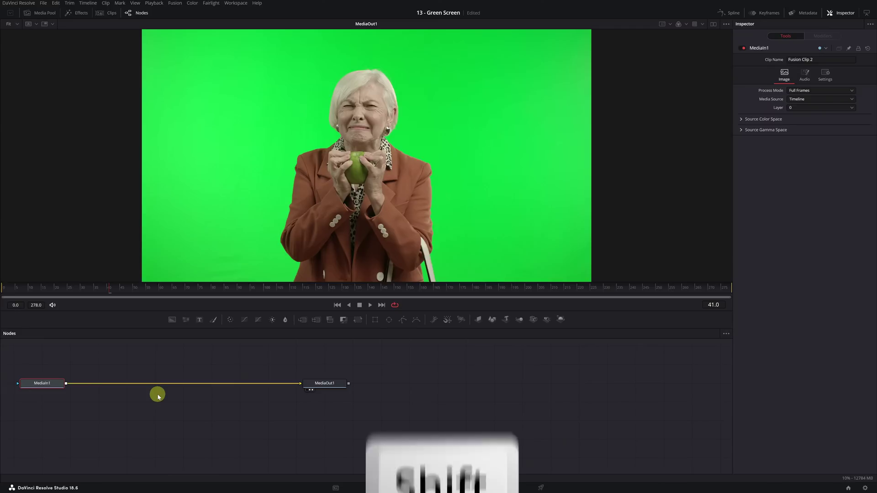
pyautogui.hotkey('shift', 'space')
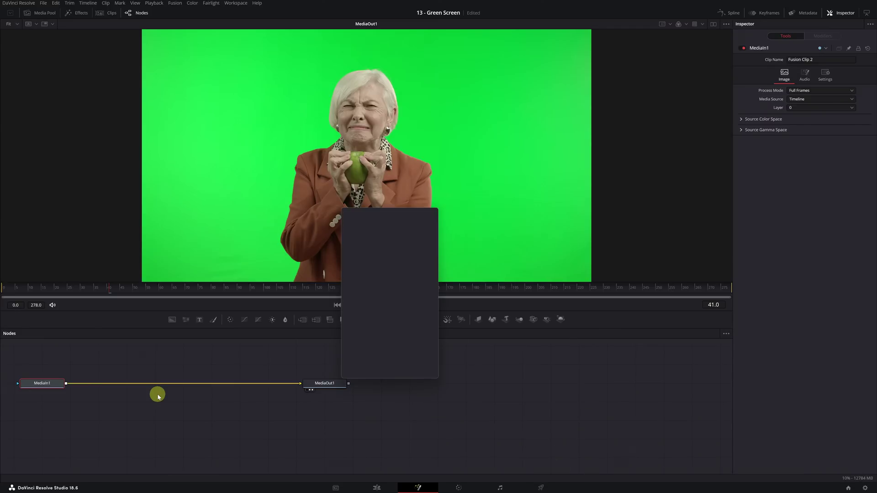
pyautogui.write('Transform')
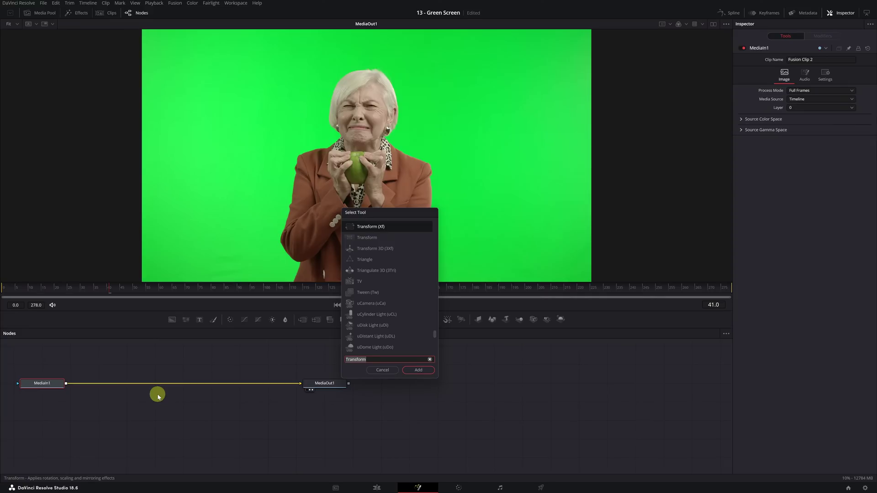
pyautogui.write('delta')
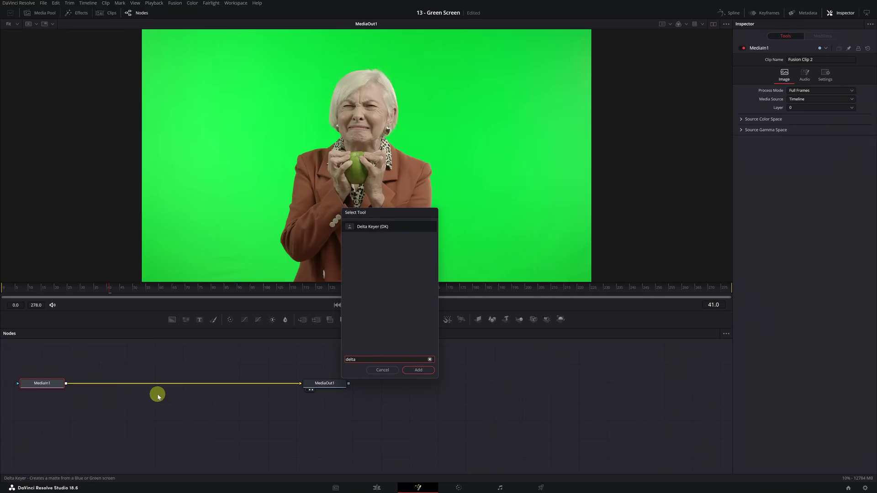
pyautogui.click(368, 231)
pyautogui.click(419, 370)
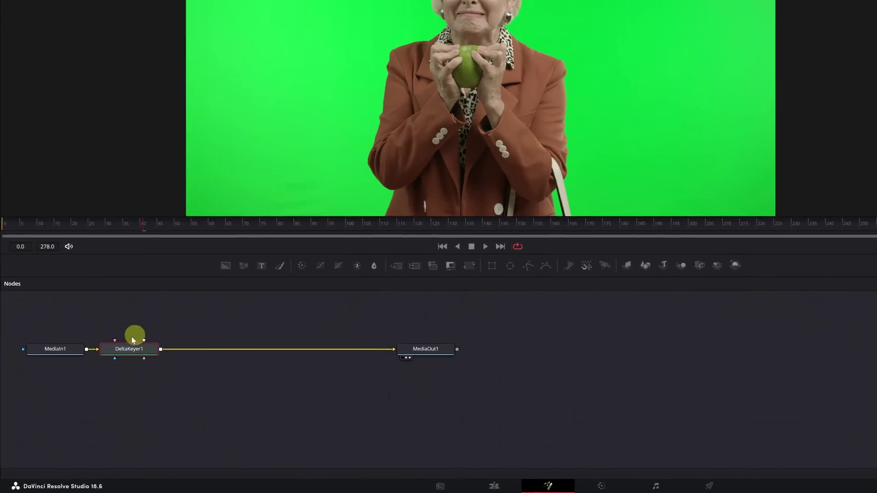
# Move DeltaKeyer1 and sample the green screen as its Background Color with the eyedropper.
pyautogui.moveTo(139, 346); pyautogui.dragTo(245, 348)
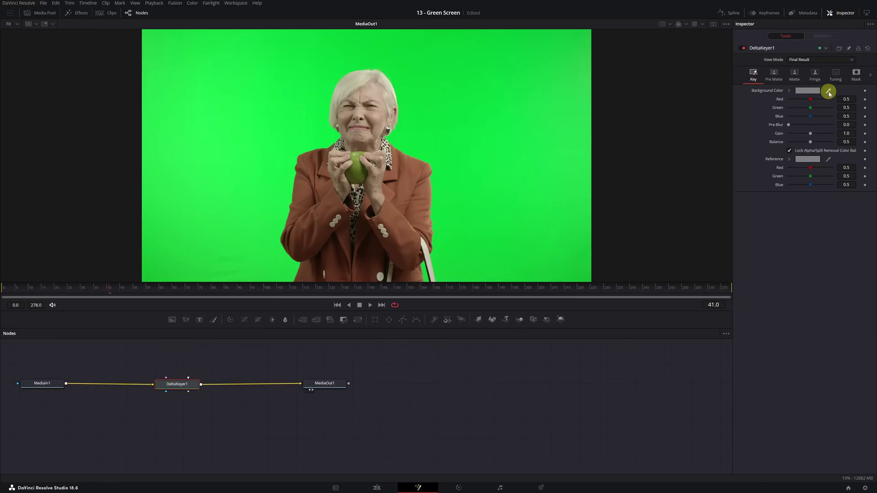
pyautogui.click(829, 93)
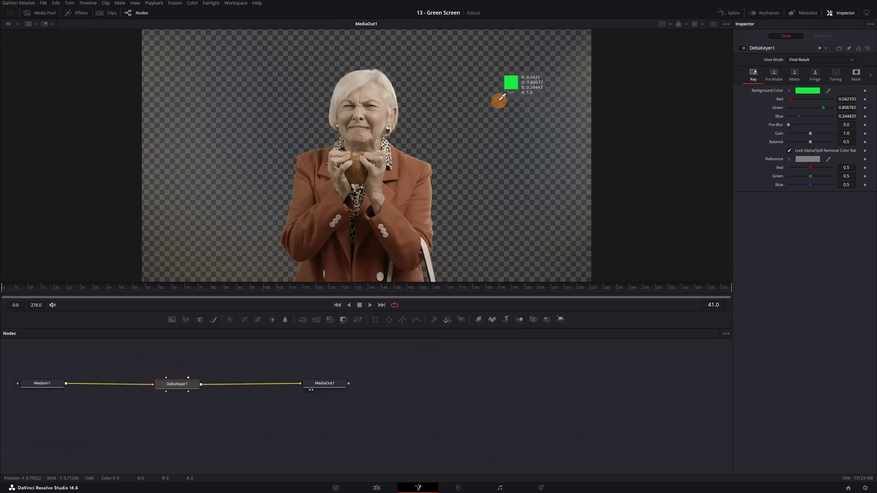
pyautogui.moveTo(829, 93); pyautogui.dragTo(502, 106)
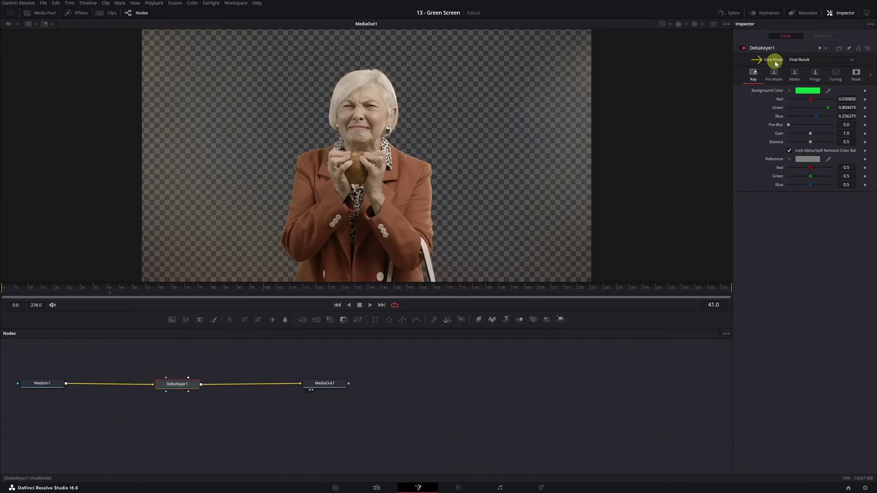
# Set DeltaKeyer1's View Mode to Matte and shift the viewer to show the whole silhouette.
pyautogui.click(852, 60)
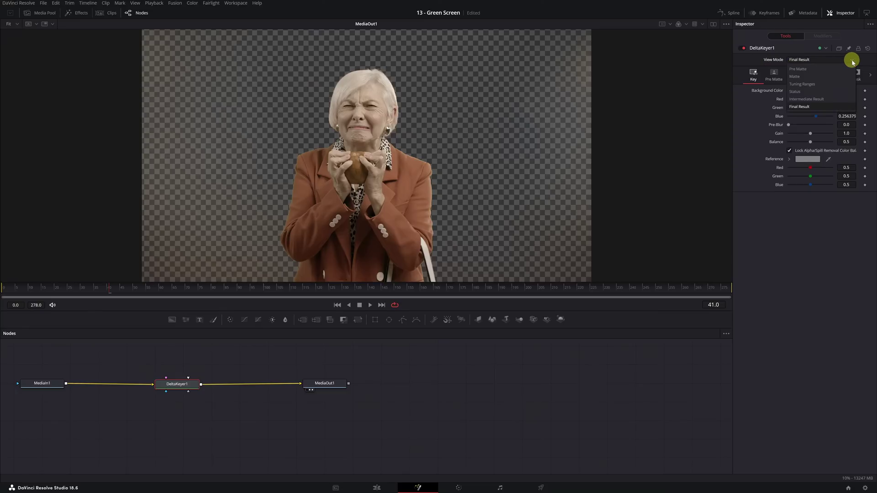
pyautogui.click(803, 78)
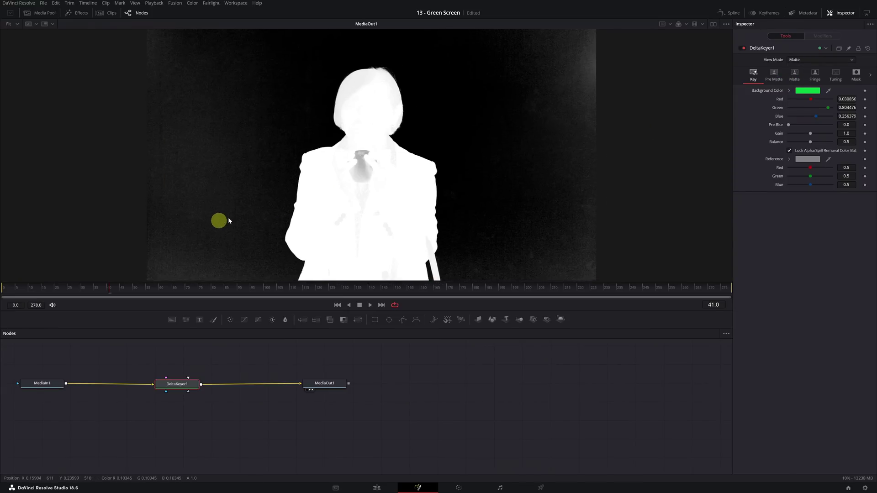
pyautogui.moveTo(229, 221); pyautogui.dragTo(347, 190)
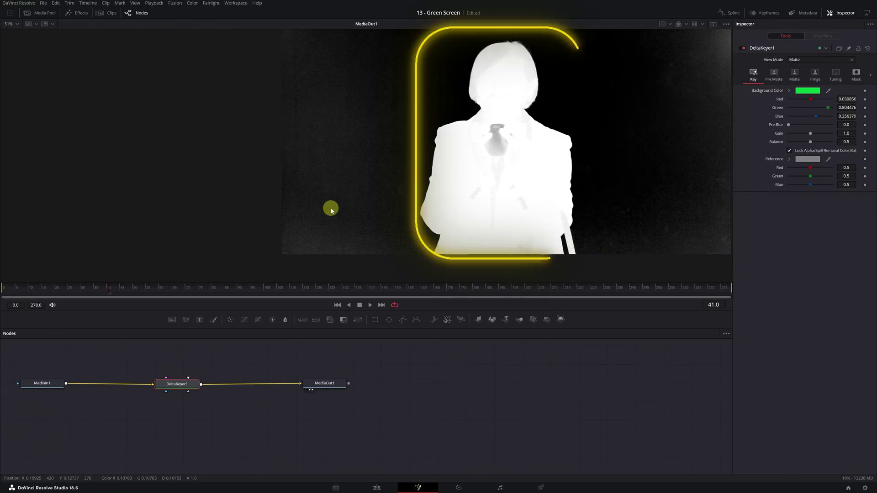
pyautogui.scroll(2, 332, 226)
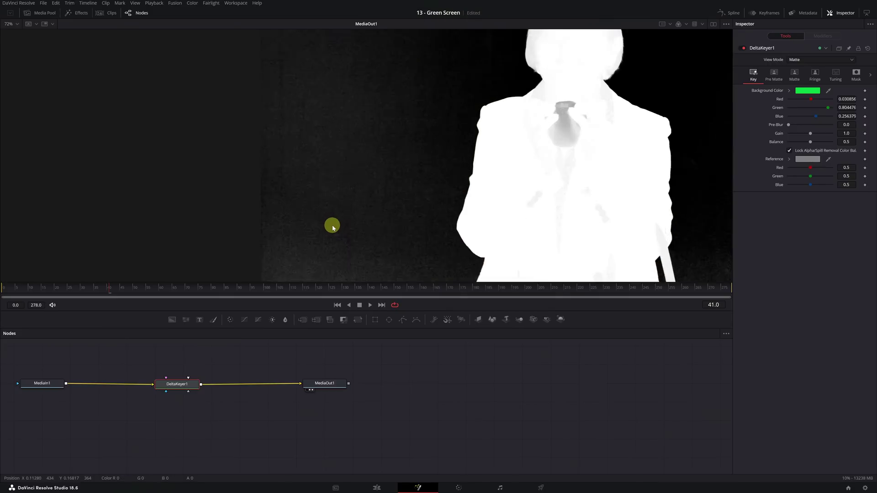
pyautogui.scroll(1, 333, 227)
pyautogui.scroll(1, 342, 215)
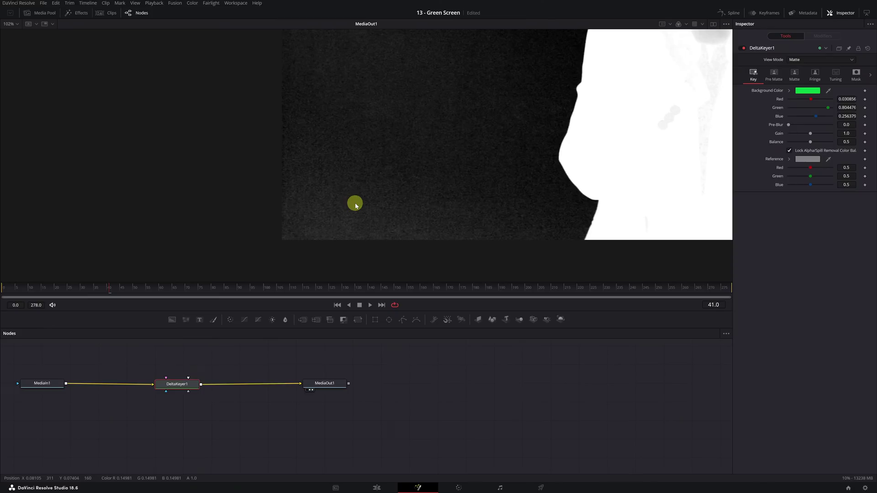
pyautogui.scroll(-2, 256, 178)
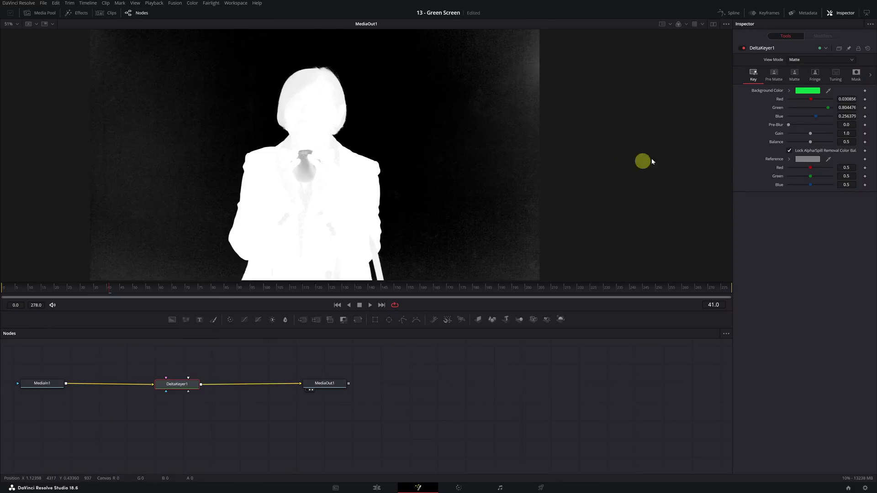
# Set the Matte tab Threshold to 0.206 low and 0.872 high.
pyautogui.click(794, 79)
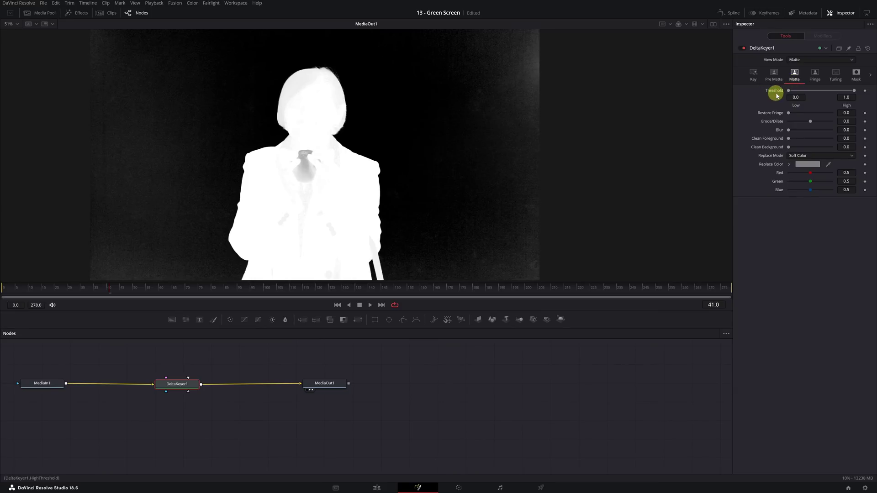
pyautogui.click(789, 93)
pyautogui.moveTo(789, 92); pyautogui.dragTo(802, 92)
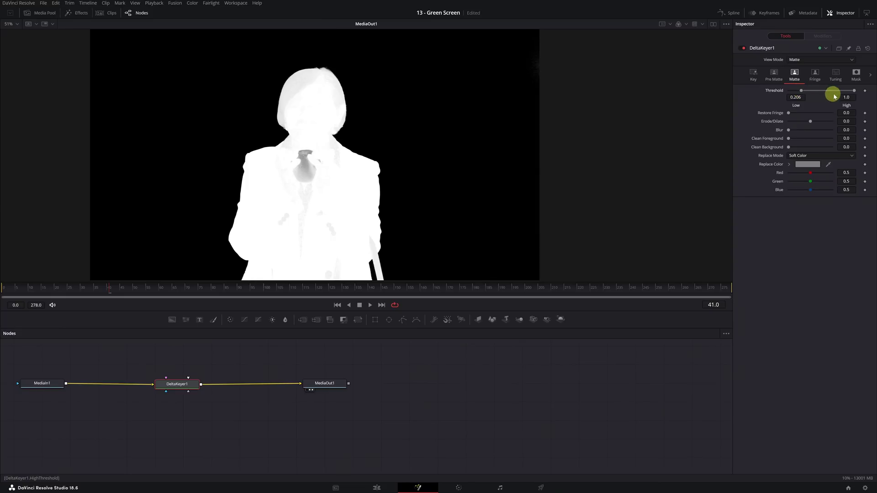
pyautogui.click(854, 92)
pyautogui.moveTo(854, 92); pyautogui.dragTo(847, 93)
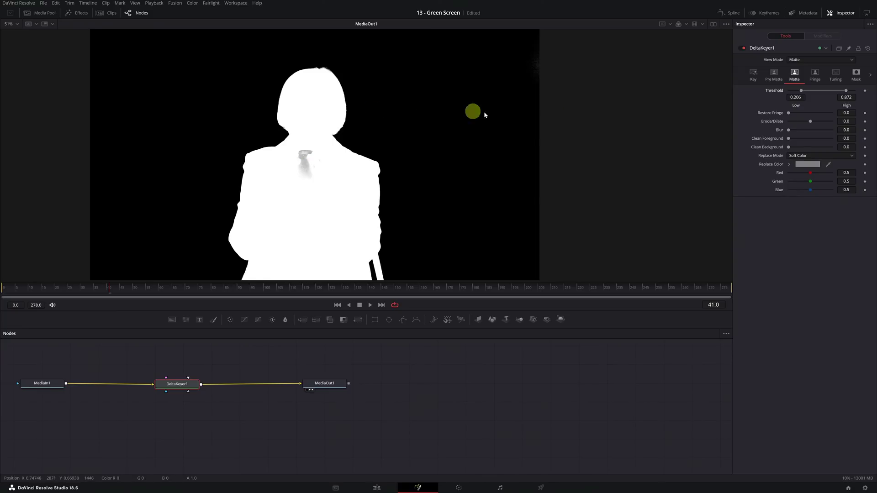
# Switch DeltaKeyer1's View Mode back to Final Result.
pyautogui.click(844, 60)
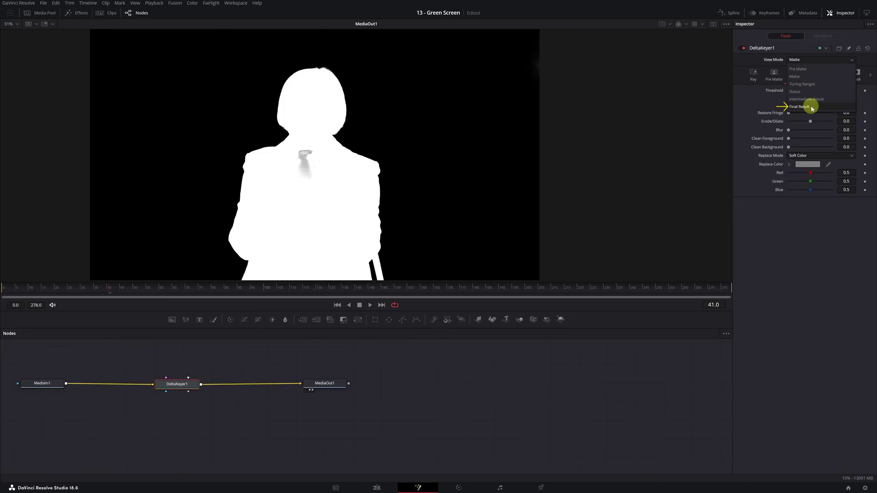
pyautogui.click(811, 108)
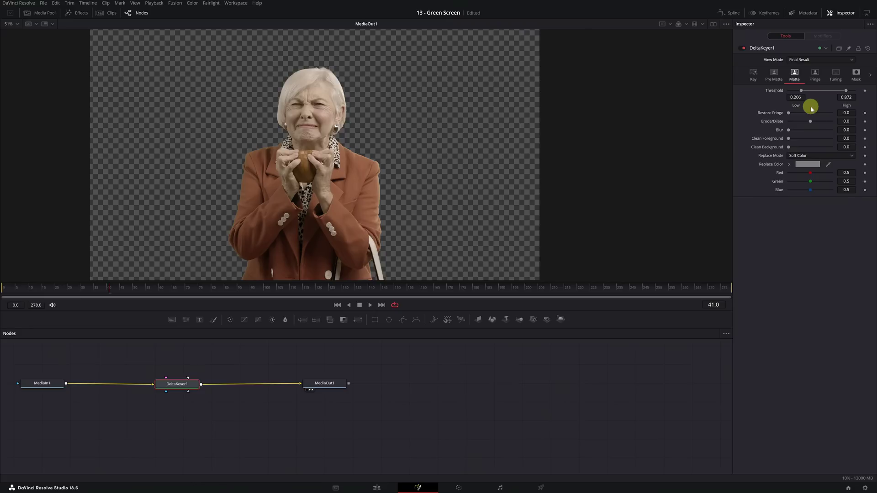
pyautogui.scroll(2, 371, 161)
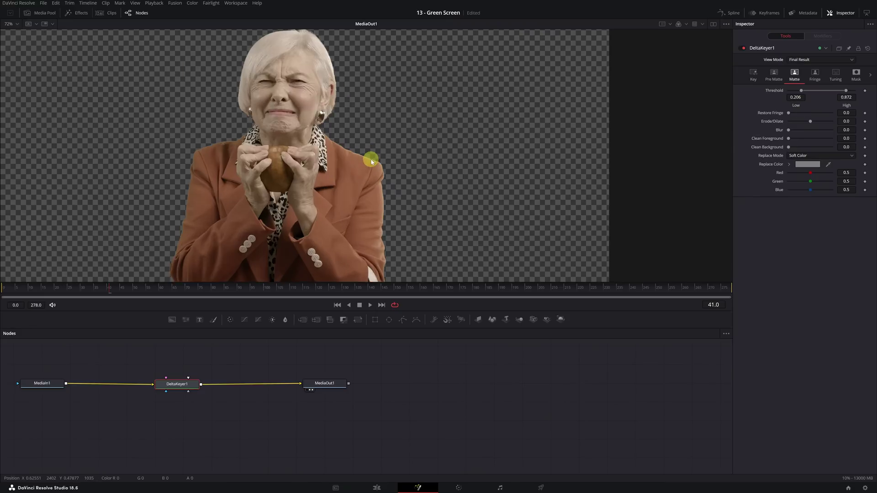
pyautogui.scroll(3, 371, 161)
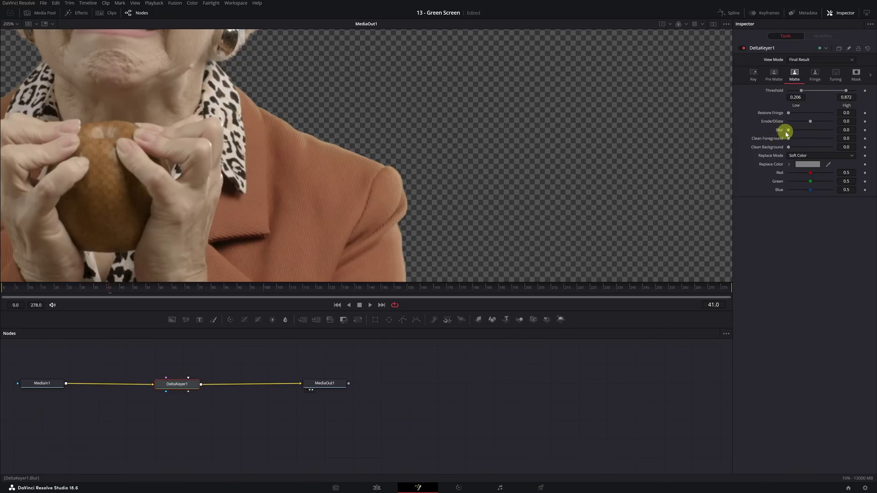
# Set the matte Blur to 0.00063 and center the hands and apple in the viewer.
pyautogui.moveTo(788, 131); pyautogui.dragTo(789, 132)
pyautogui.moveTo(144, 181)
pyautogui.mouseDown()
pyautogui.moveTo(368, 186)
pyautogui.moveTo(382, 195)
pyautogui.mouseUp()
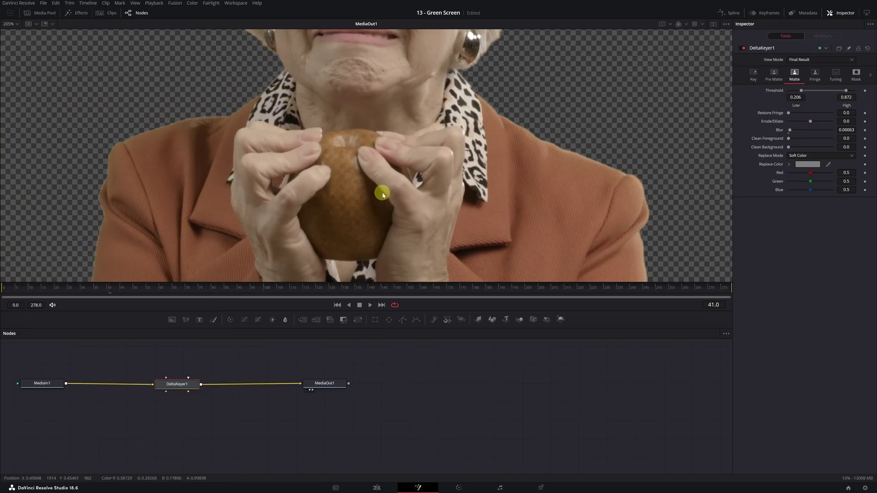
pyautogui.scroll(-2, 382, 195)
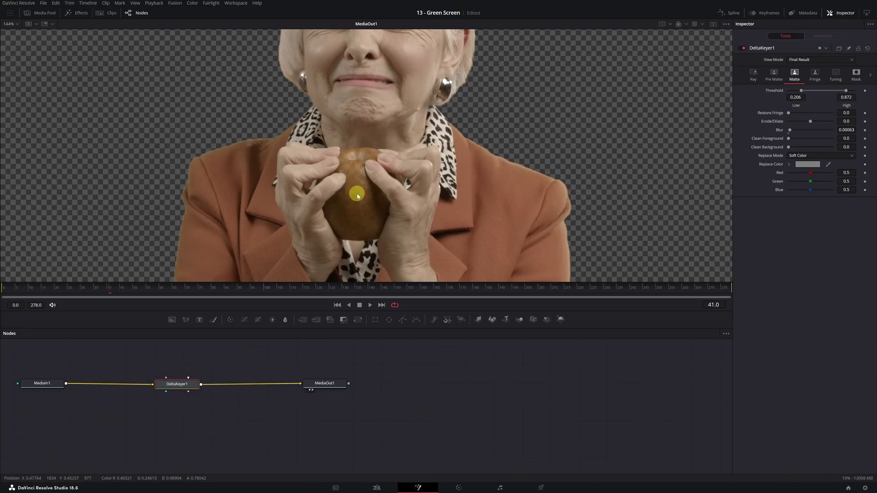
pyautogui.scroll(-2, 357, 195)
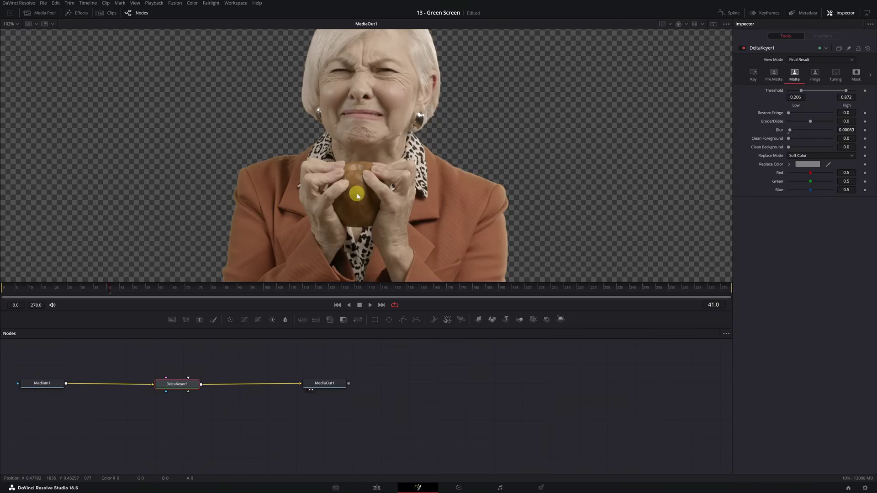
pyautogui.scroll(-2, 358, 195)
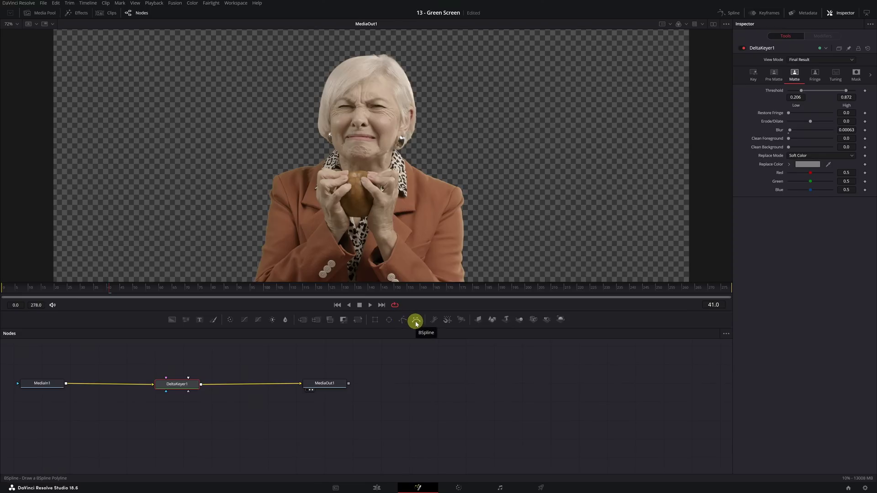
# Draw a closed BSpline mask for the keyer around the woman's hands and apple.
pyautogui.click(416, 323)
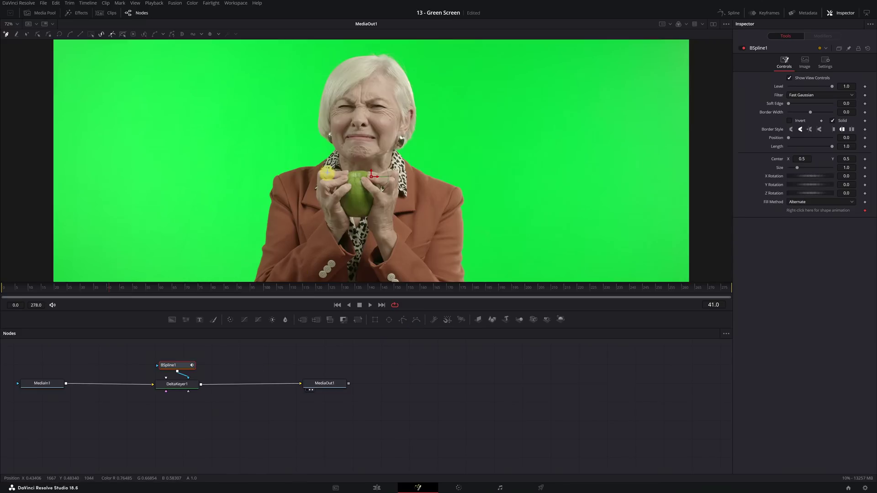
pyautogui.click(356, 155)
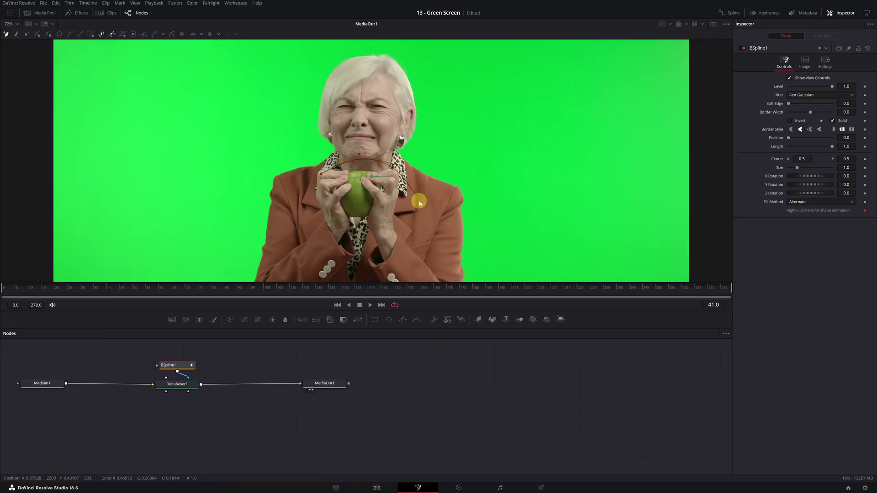
pyautogui.click(419, 201)
pyautogui.click(402, 255)
pyautogui.click(328, 261)
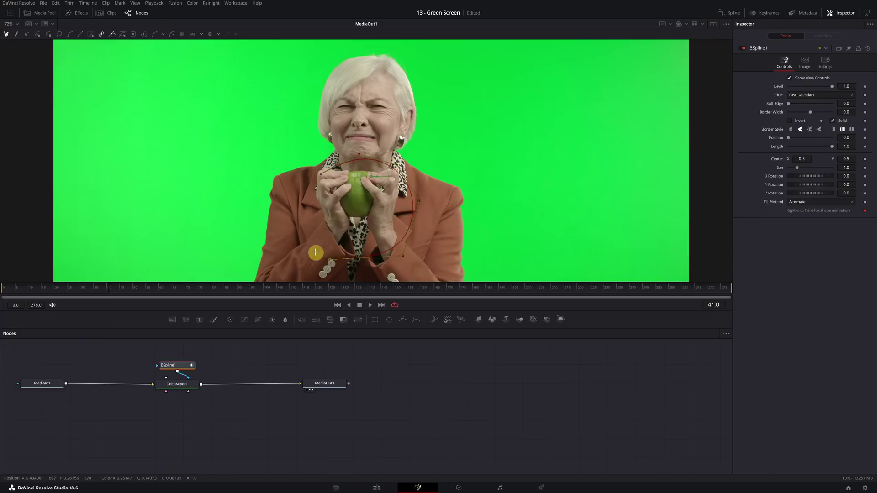
pyautogui.click(296, 218)
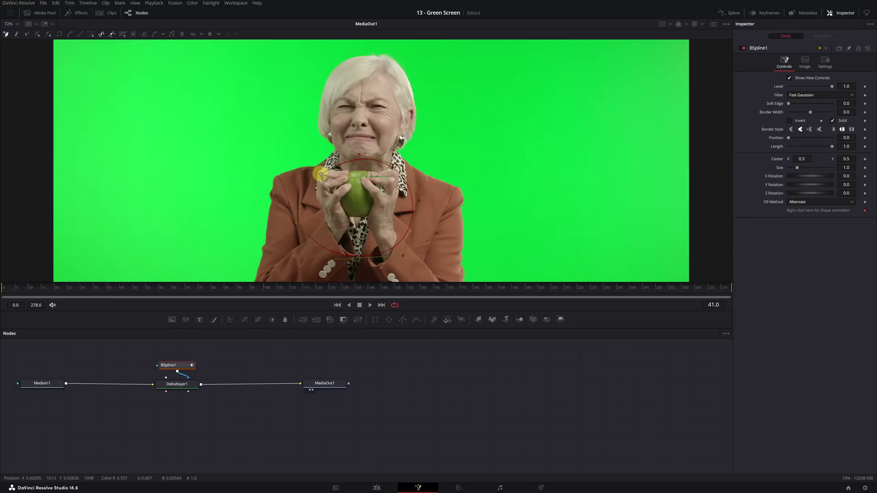
pyautogui.click(321, 174)
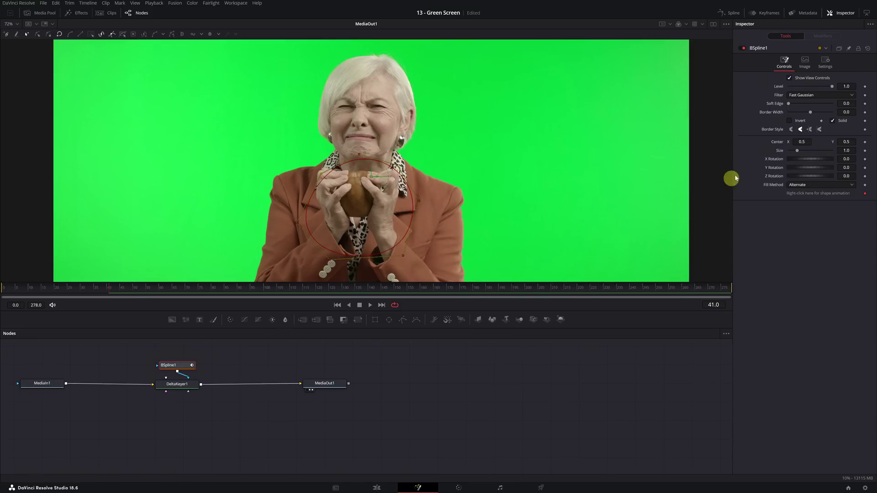
# Invert the BSpline1 mask to restore the green apple, then return to the Edit timeline.
pyautogui.click(791, 121)
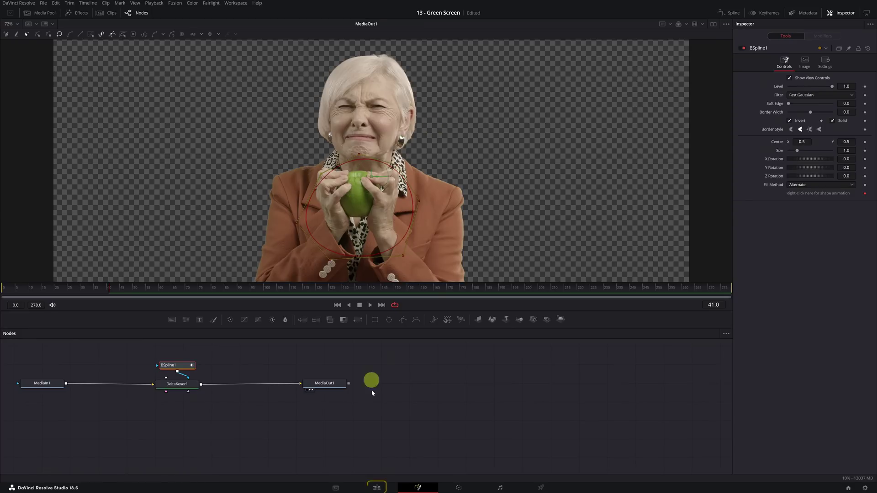
pyautogui.click(376, 487)
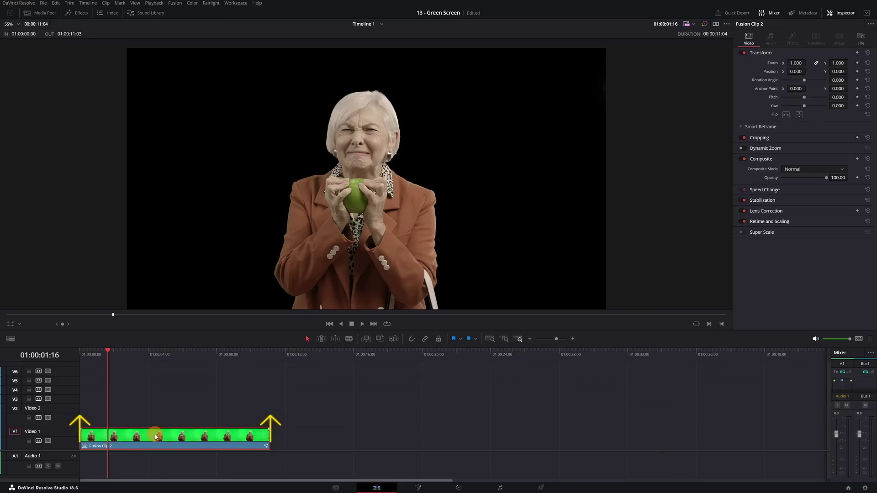
# Move Fusion Clip 2 to Video 2 and place the Alps Clouds clip on Video 1.
pyautogui.moveTo(156, 437); pyautogui.dragTo(156, 424)
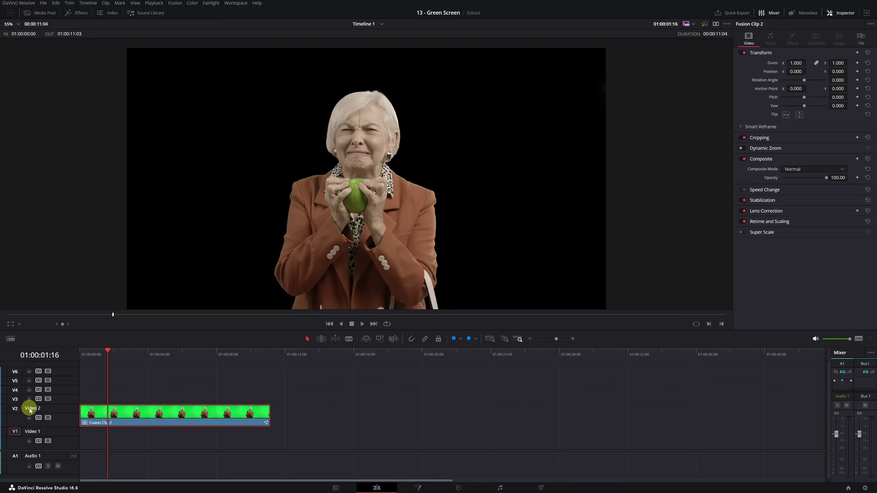
pyautogui.click(54, 13)
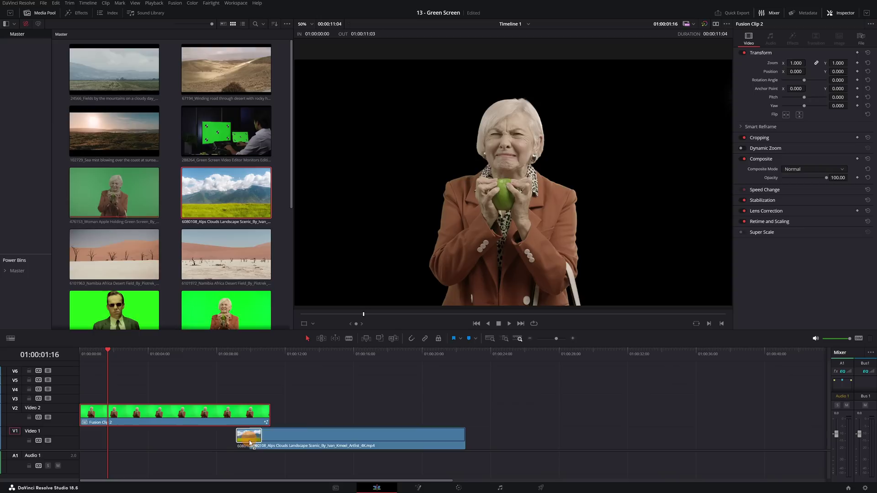
pyautogui.moveTo(213, 196)
pyautogui.mouseDown()
pyautogui.moveTo(254, 445)
pyautogui.moveTo(101, 446)
pyautogui.mouseUp()
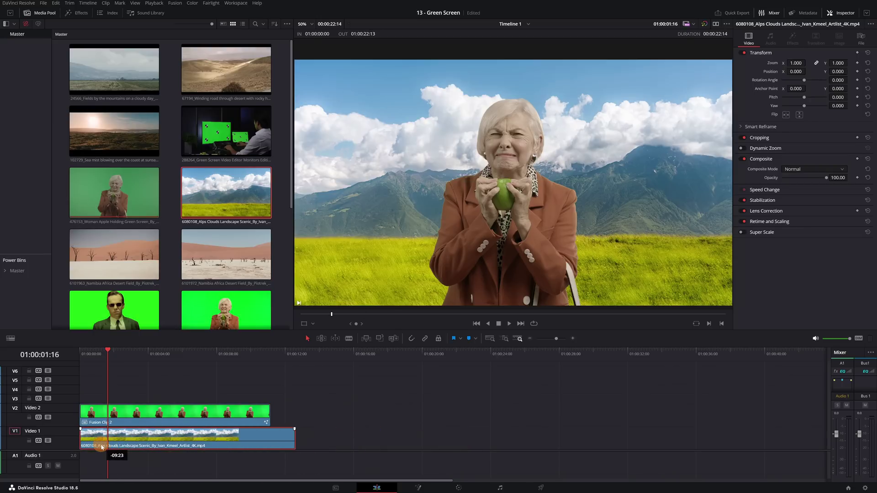